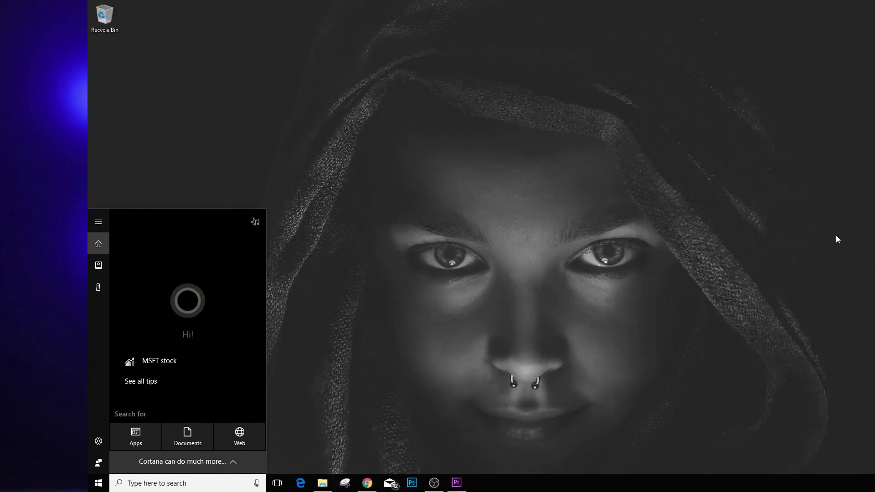
Search Windows for 'backup' and follow Backup settings and More options to Control Panel's advanced settings.
{"action": "left_click", "coordinate": [521, 189]}
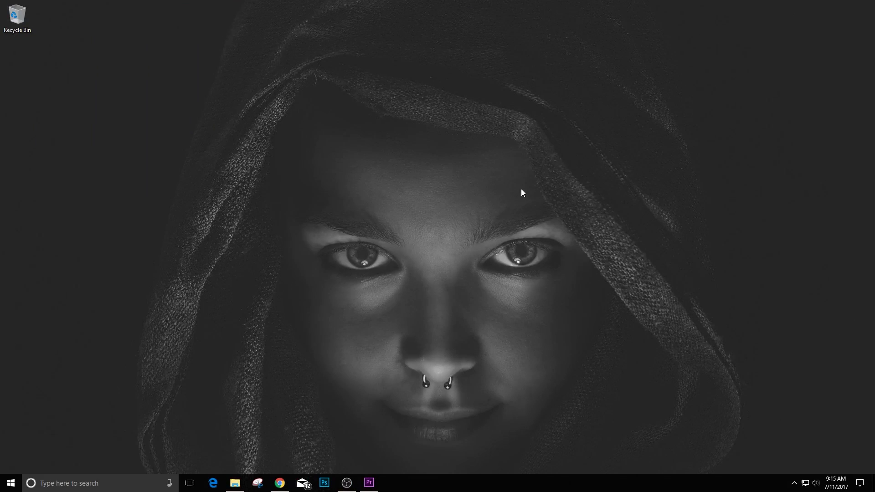
{"action": "left_click", "coordinate": [70, 487]}
{"action": "type", "text": "backup"}
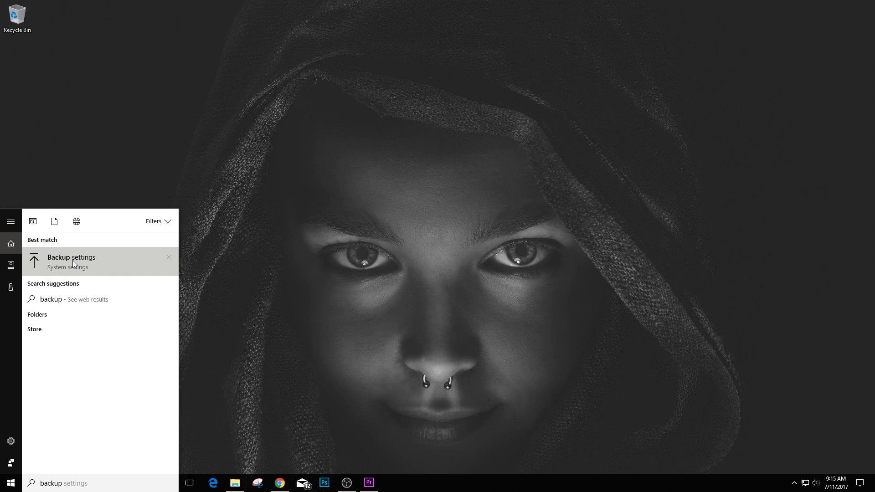
{"action": "left_click", "coordinate": [73, 261]}
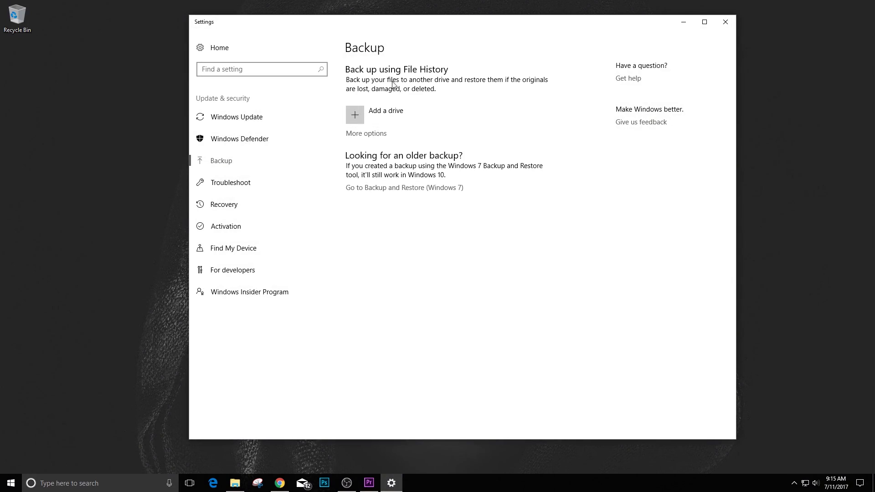
{"action": "left_click", "coordinate": [378, 137]}
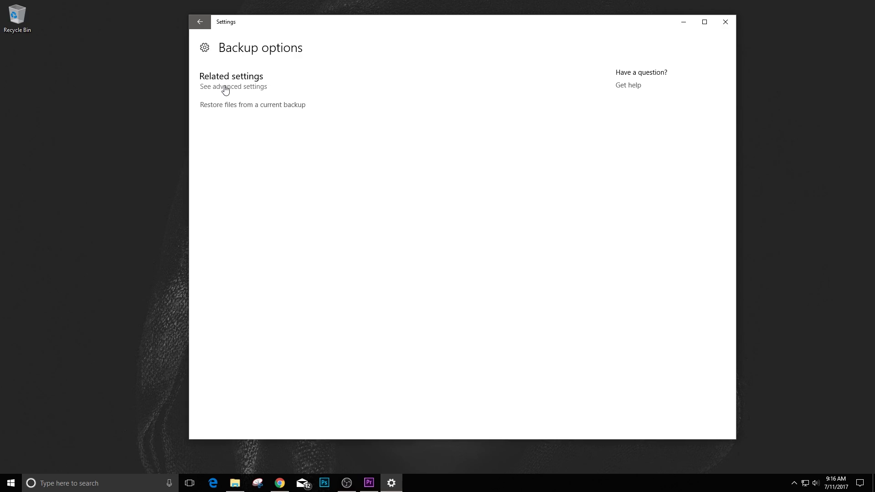
{"action": "left_click", "coordinate": [225, 89]}
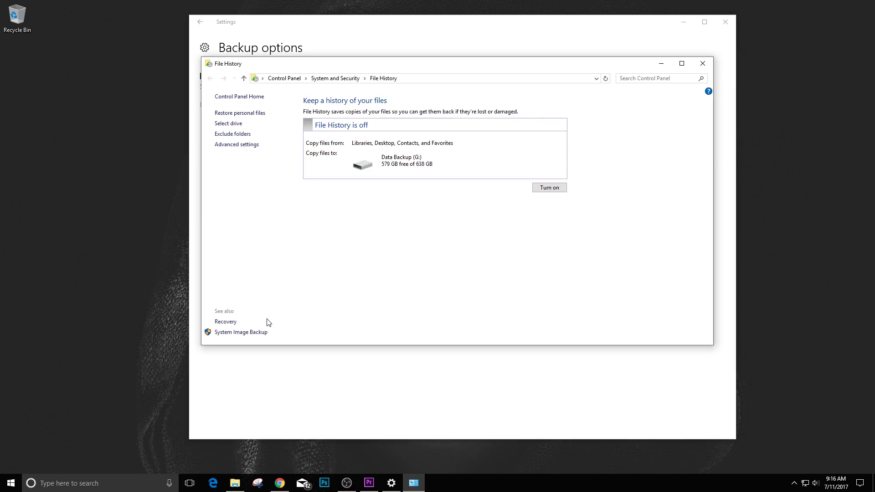
Open the System Image Backup page in Control Panel's Backup and Restore (Windows 7).
{"action": "left_click", "coordinate": [237, 337]}
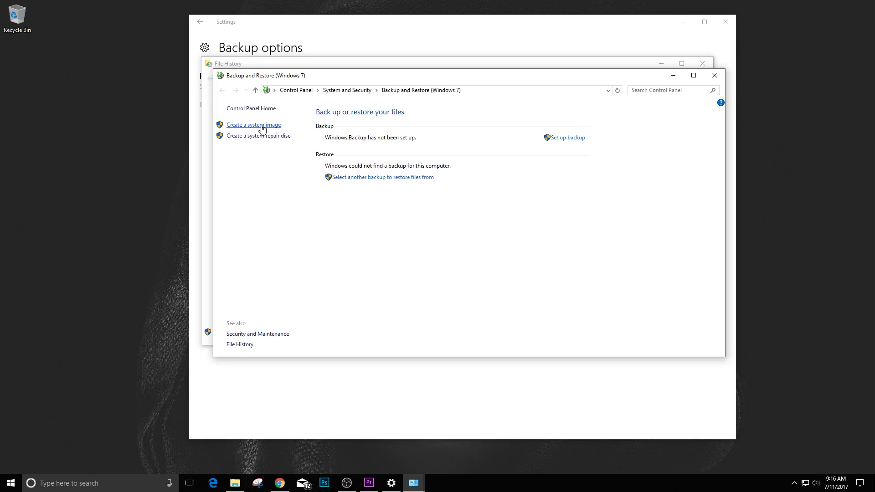
Start Create a system image and choose to save it on a hard disk, Boot Backup (F:).
{"action": "left_click", "coordinate": [263, 125]}
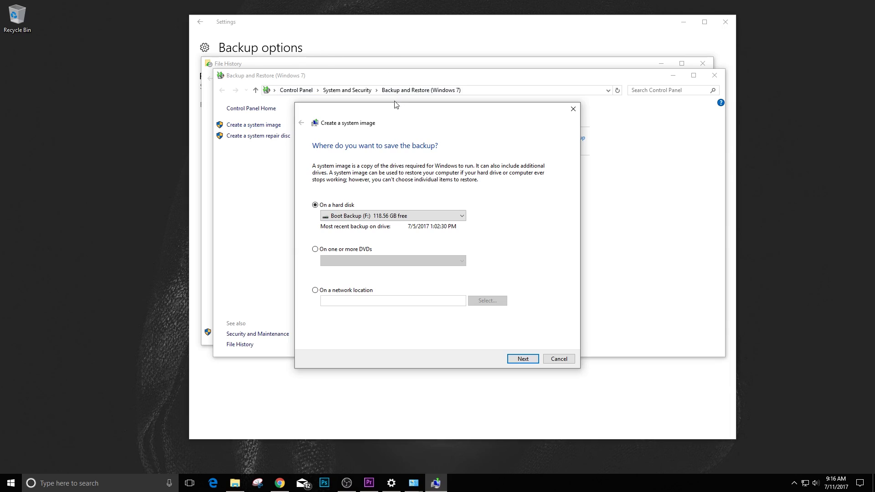
{"action": "left_click_drag", "start_coordinate": [397, 107], "coordinate": [422, 95]}
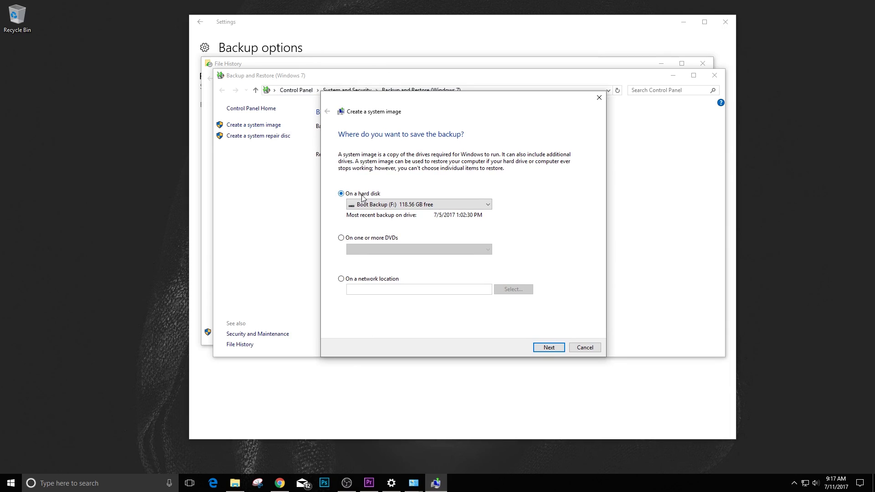
{"action": "left_click", "coordinate": [343, 239]}
Keep the default EFI, C: and Recovery drives and continue to the confirmation page.
{"action": "left_click", "coordinate": [547, 348]}
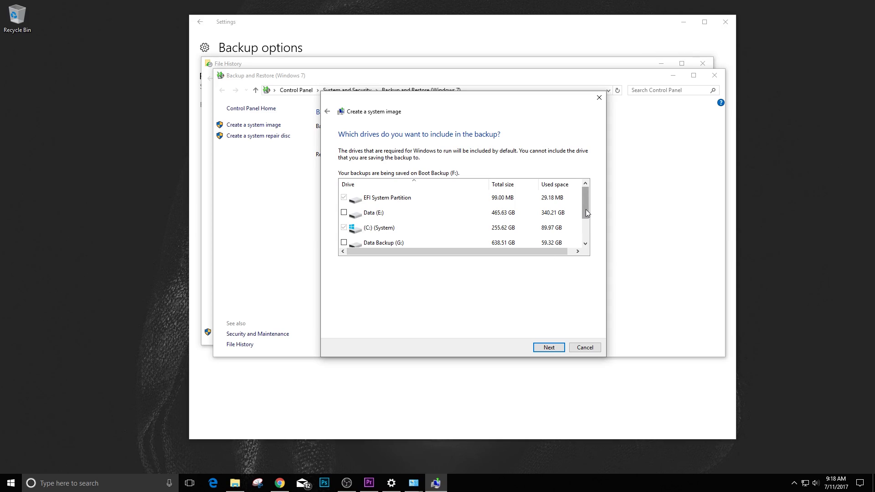
{"action": "left_click_drag", "start_coordinate": [587, 213], "coordinate": [588, 235]}
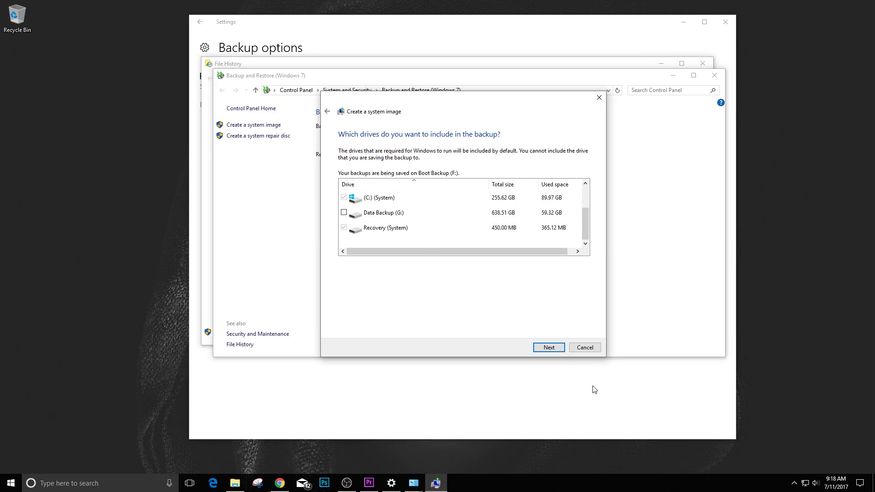
{"action": "left_click", "coordinate": [549, 348]}
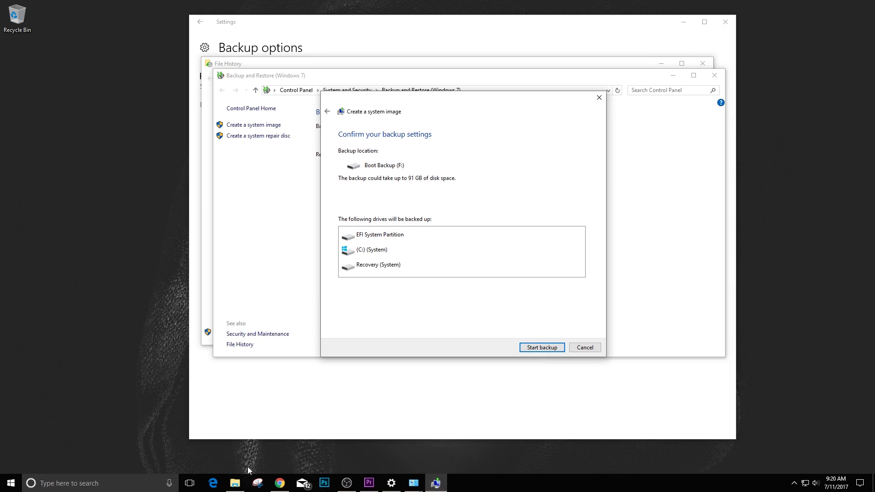
Open File Explorer to view This PC's drives, including Boot Backup (F:).
{"action": "left_click", "coordinate": [235, 483]}
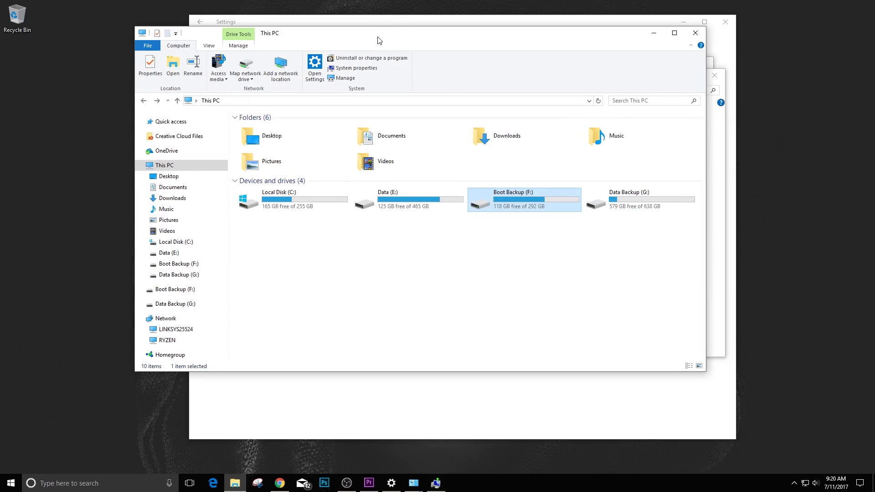
{"action": "left_click_drag", "start_coordinate": [378, 37], "coordinate": [415, 26]}
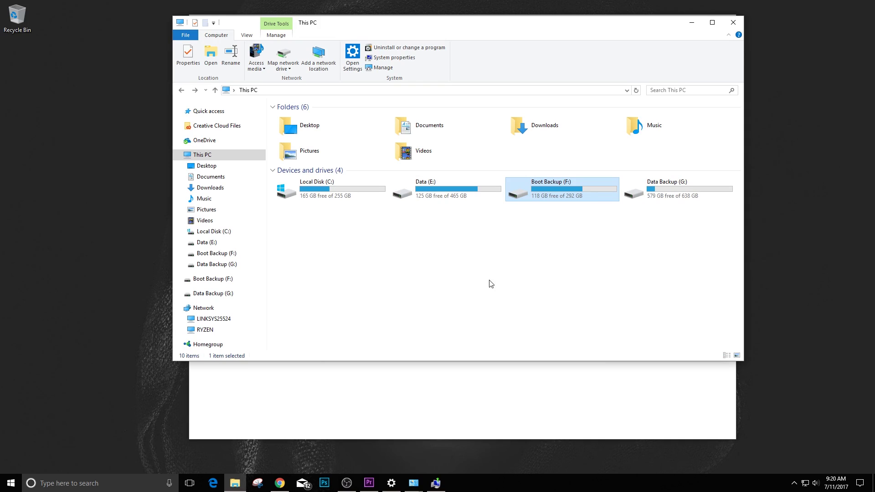
Open Boot Backup (F:) and browse the Backup-01, Backup-02 and Backup-03 folders in turn.
{"action": "double_click", "coordinate": [558, 195]}
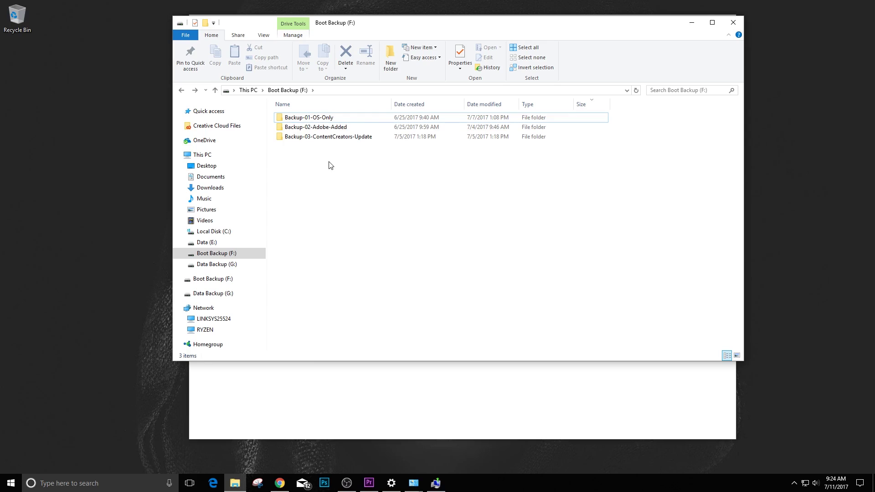
{"action": "double_click", "coordinate": [321, 120]}
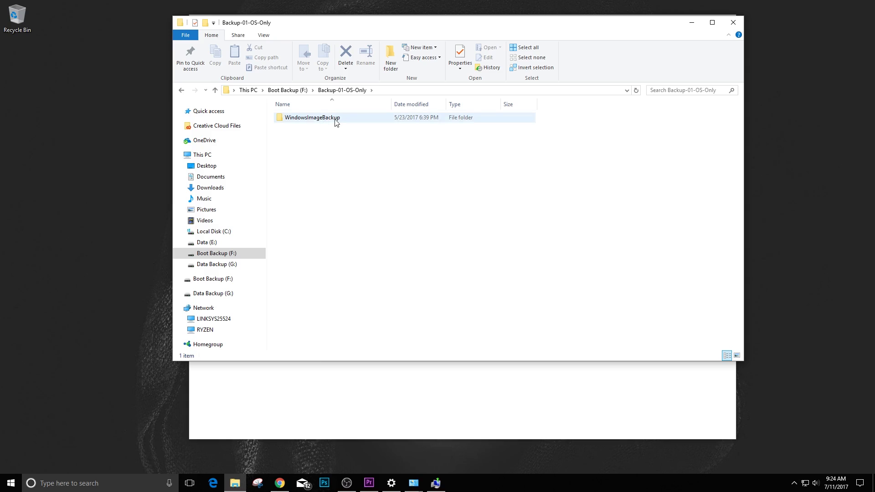
{"action": "left_click", "coordinate": [182, 91]}
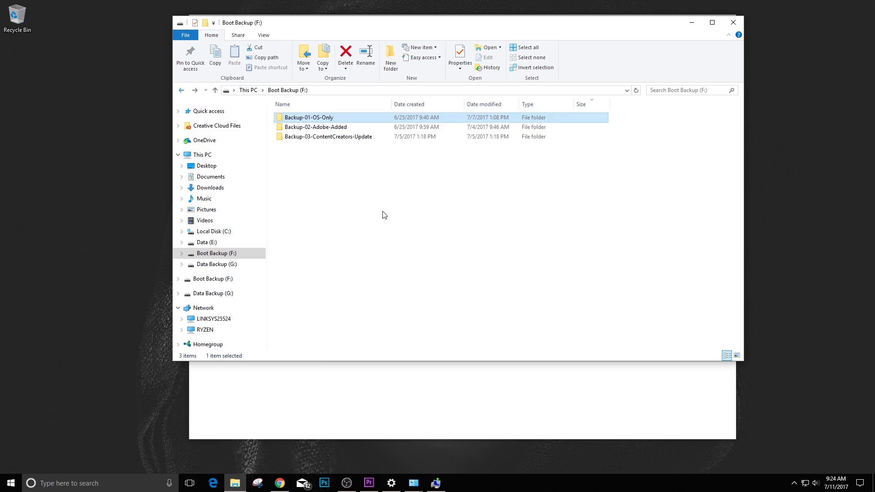
{"action": "double_click", "coordinate": [325, 130]}
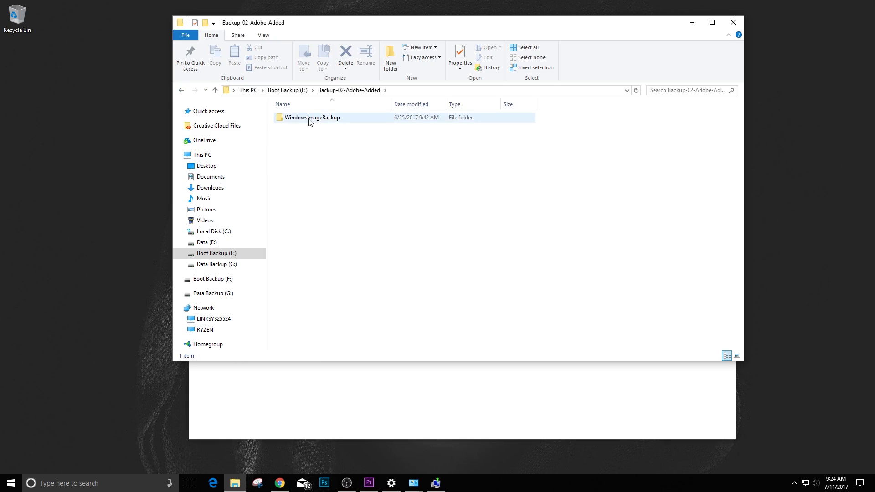
{"action": "left_click", "coordinate": [182, 90]}
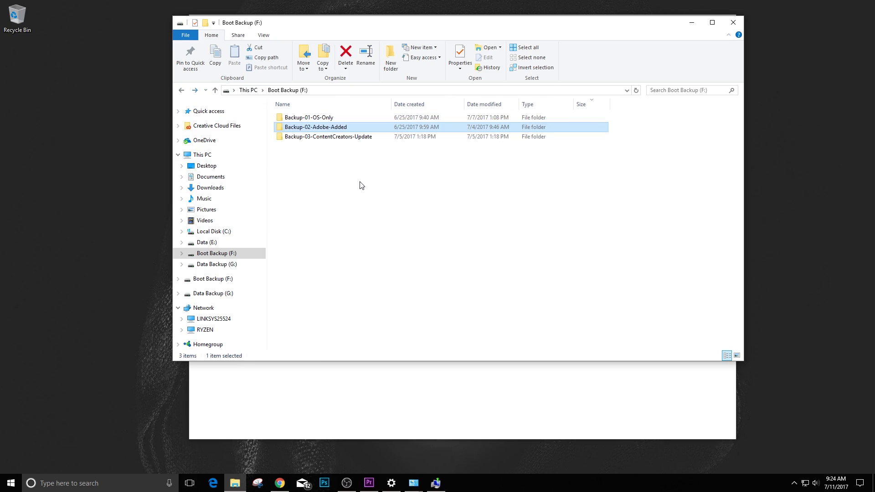
{"action": "double_click", "coordinate": [333, 139]}
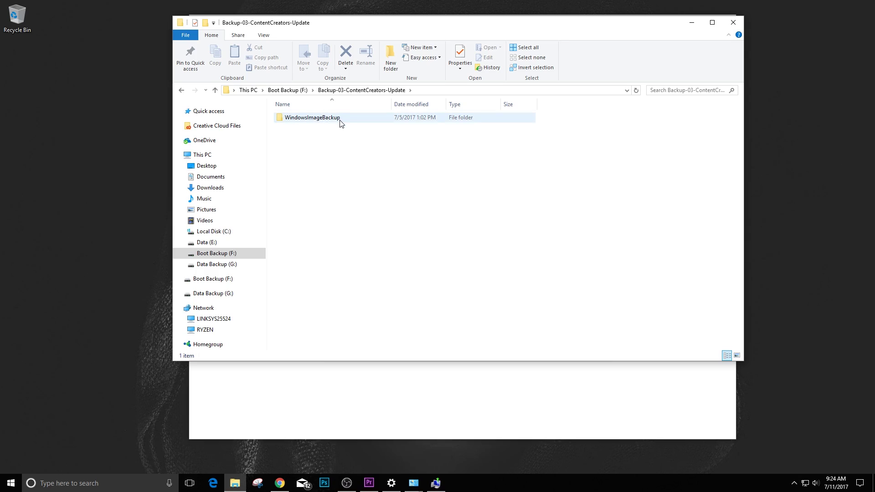
{"action": "key", "text": "alt+Left"}
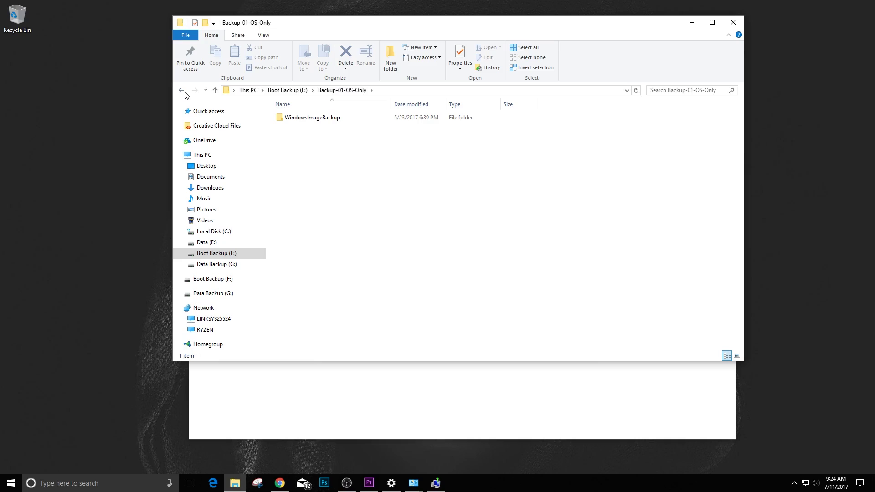
Revisit Backup-01-OS-Only, then return and select the Backup-03-ContentCreators-Update folder.
{"action": "left_click", "coordinate": [182, 90]}
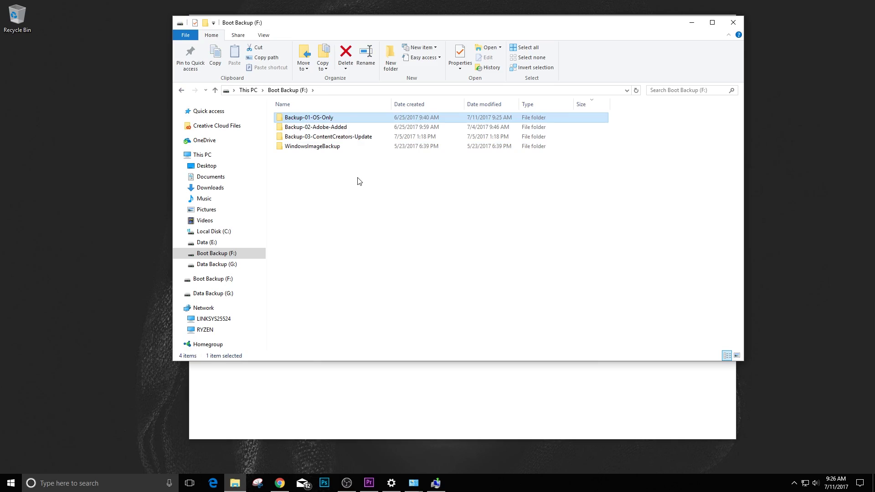
{"action": "double_click", "coordinate": [323, 118]}
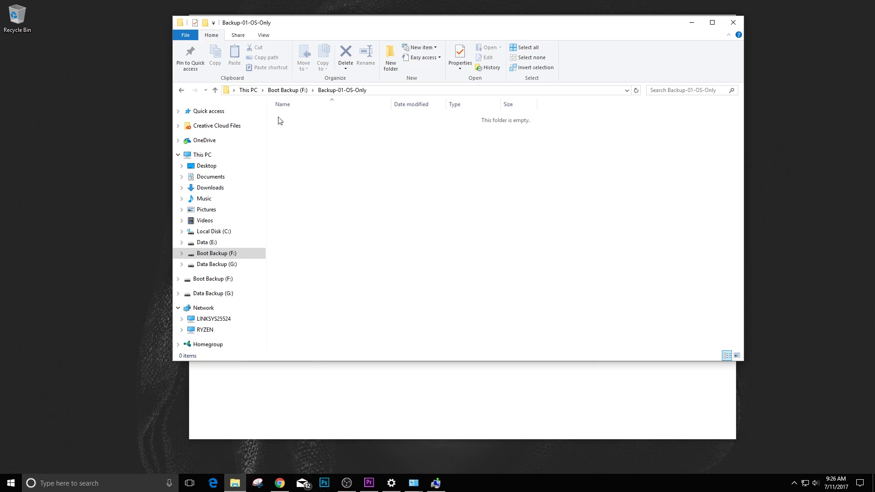
{"action": "left_click", "coordinate": [181, 91]}
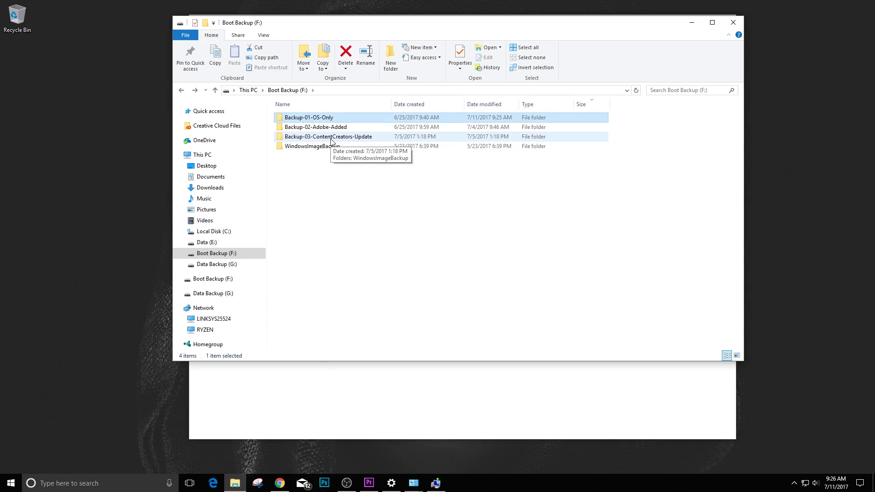
{"action": "left_click", "coordinate": [331, 139]}
{"action": "key", "text": "Home"}
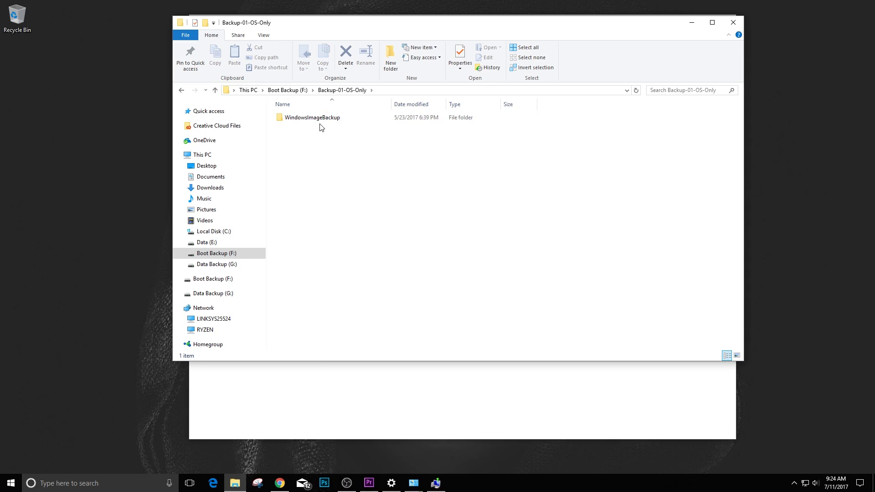
Browse Backup-02 and Backup-01 again, then open Backup-03-ContentCreators-Update to show its WindowsImageBackup folder.
{"action": "left_click", "coordinate": [180, 91]}
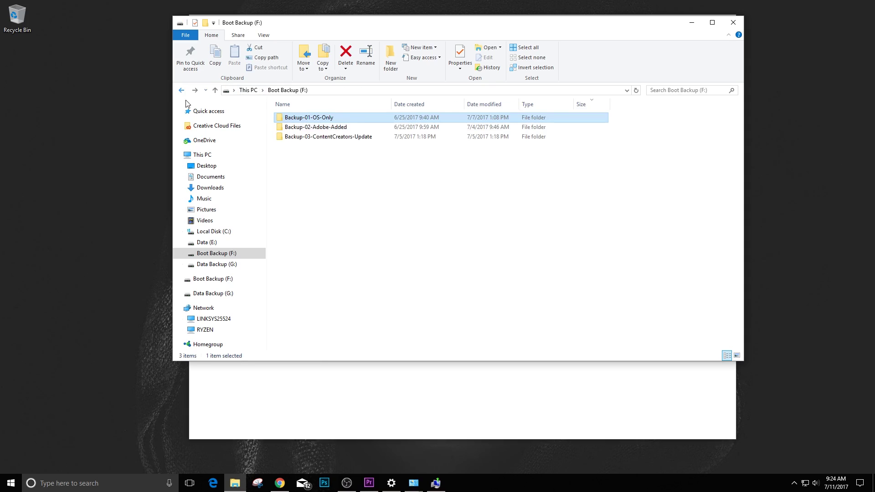
{"action": "double_click", "coordinate": [324, 128]}
{"action": "key", "text": "alt+Left"}
{"action": "double_click", "coordinate": [332, 140]}
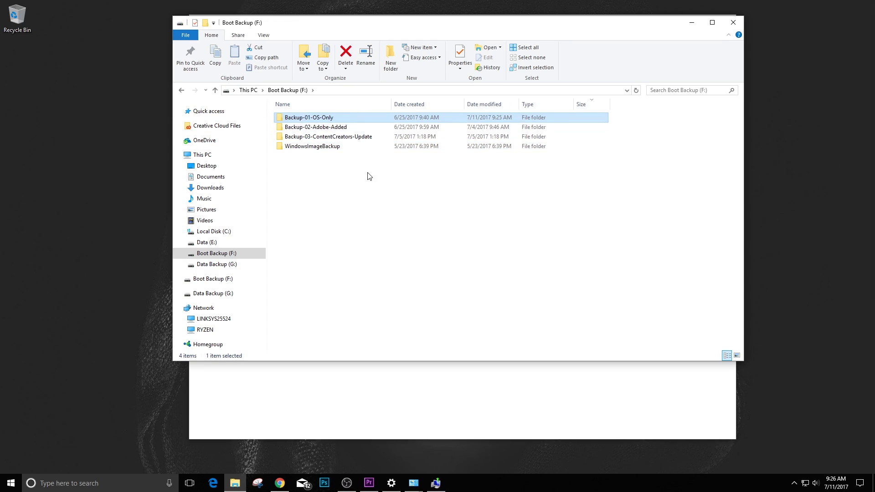
{"action": "double_click", "coordinate": [321, 119]}
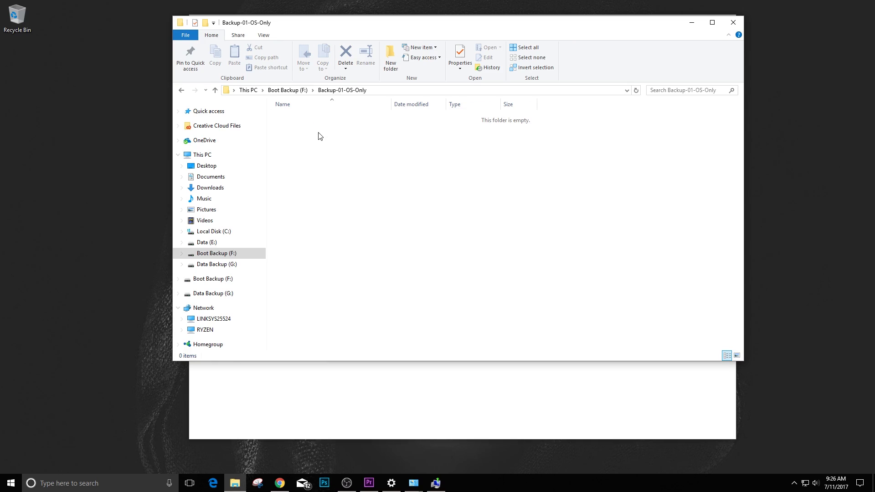
{"action": "left_click", "coordinate": [181, 91]}
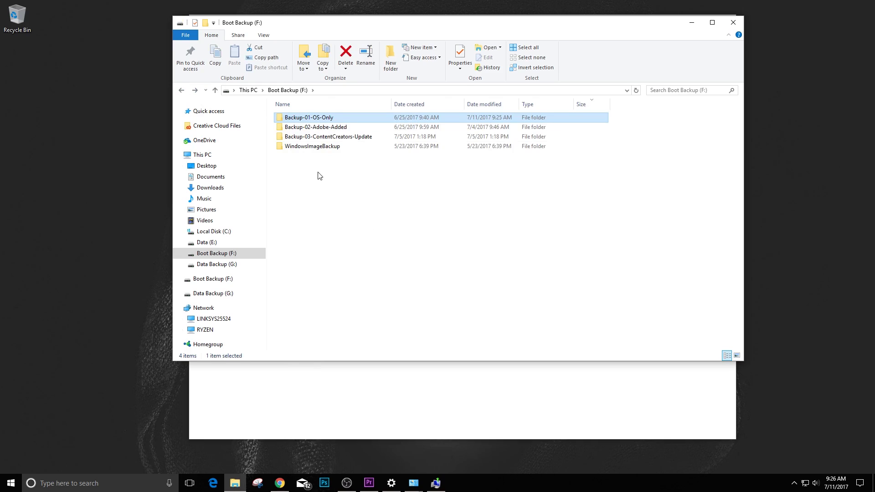
{"action": "left_click", "coordinate": [331, 138]}
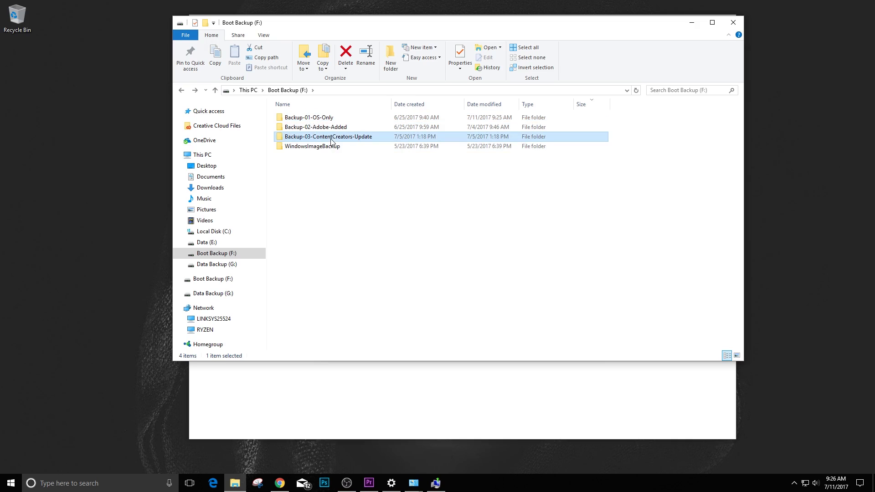
{"action": "double_click", "coordinate": [332, 138]}
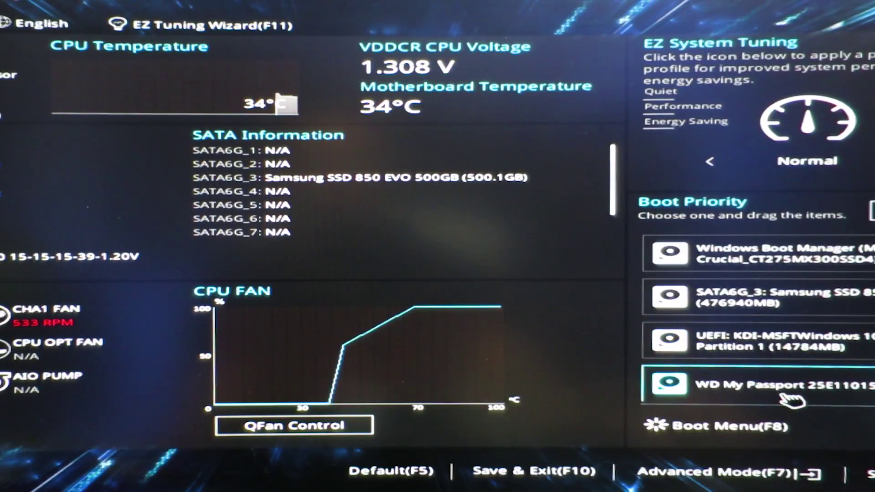
Move UEFI: KDI-MSFTWindows to the top of Boot Priority, then save and restart.
{"action": "left_click_drag", "start_coordinate": [766, 340], "coordinate": [775, 253]}
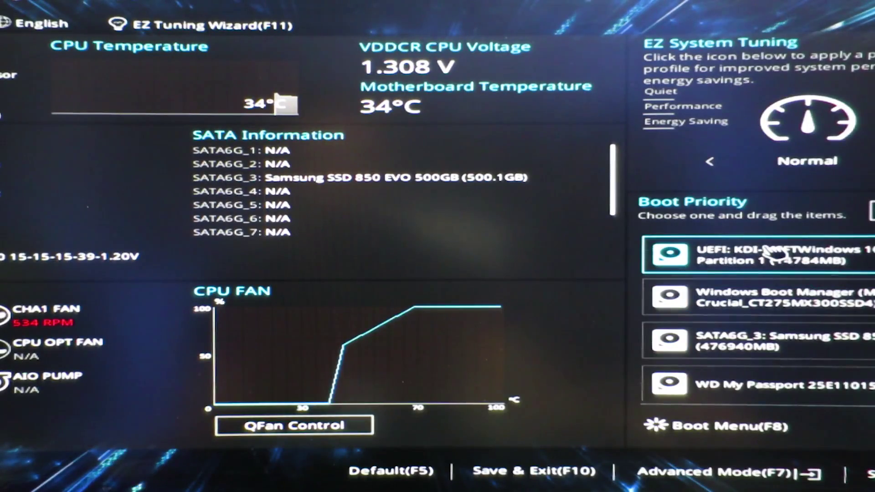
{"action": "left_click", "coordinate": [572, 471]}
{"action": "left_click", "coordinate": [420, 396]}
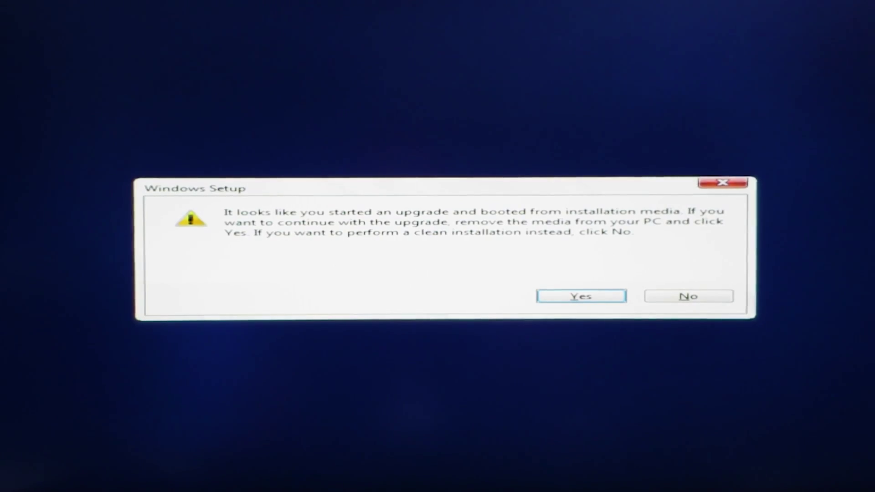
Decline the upgrade, accept language settings, and go through Troubleshoot and Advanced options to System Image Recovery.
{"action": "left_click", "coordinate": [692, 299]}
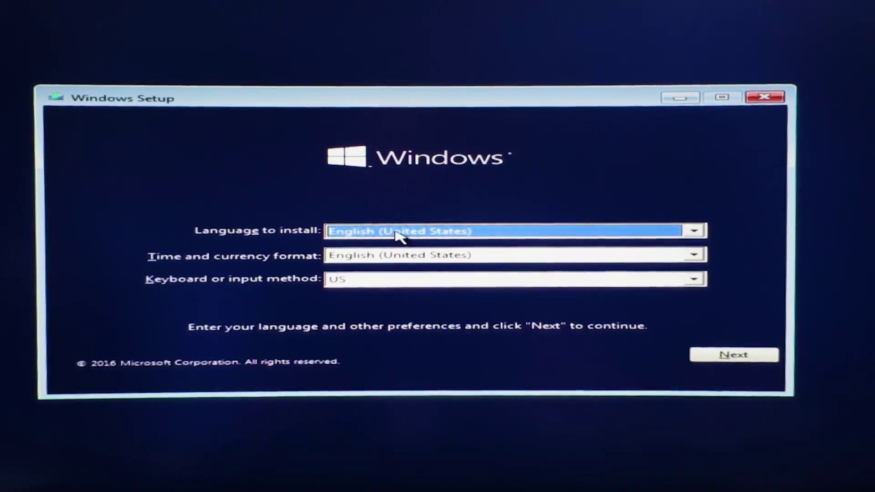
{"action": "left_click", "coordinate": [746, 358]}
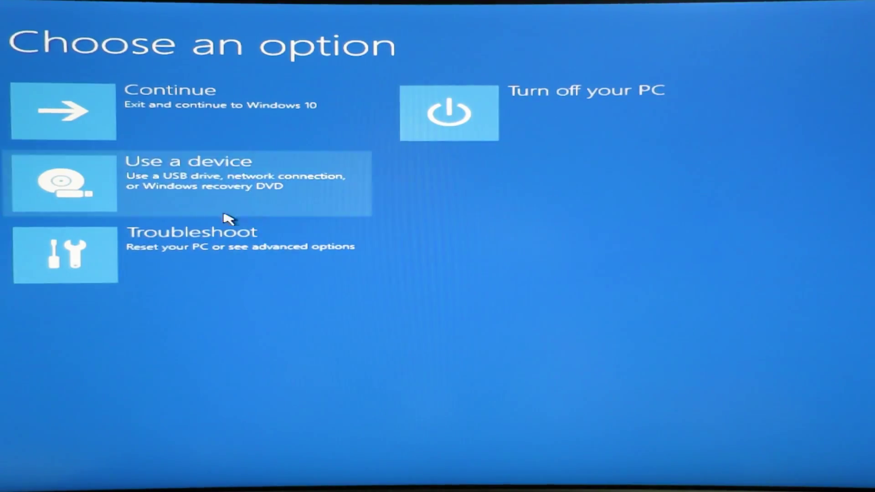
{"action": "left_click", "coordinate": [235, 259]}
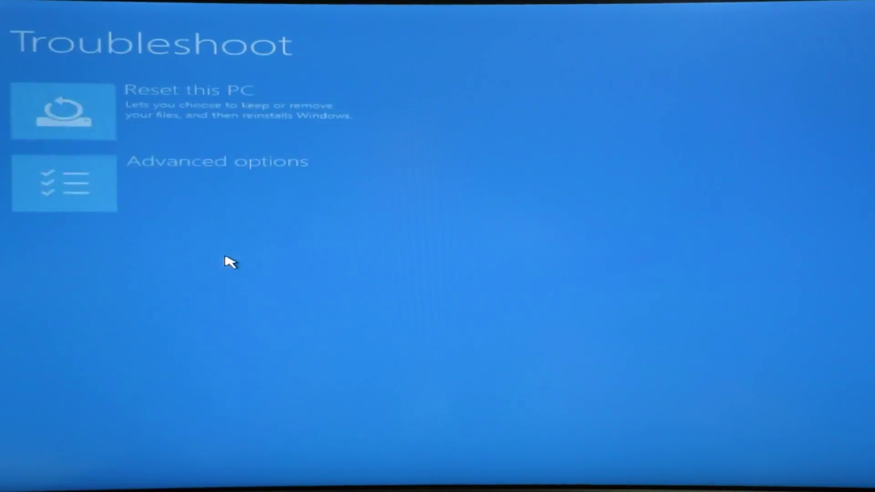
{"action": "left_click", "coordinate": [208, 170]}
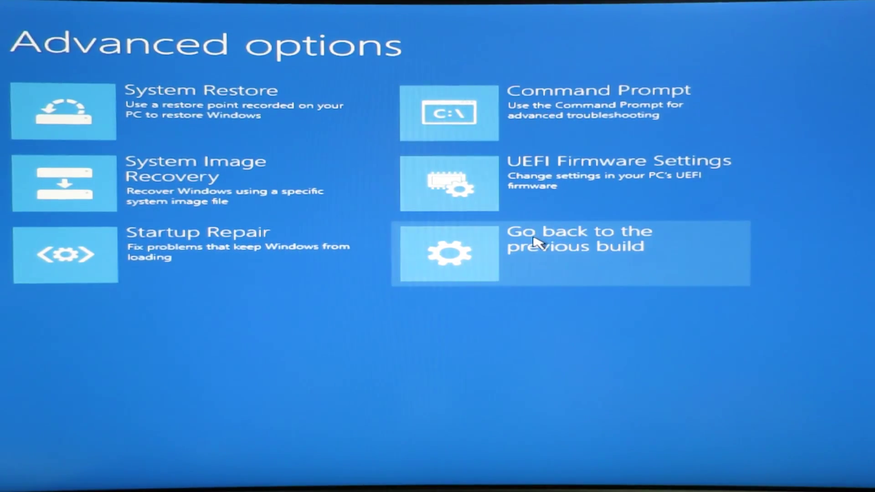
{"action": "left_click", "coordinate": [236, 186]}
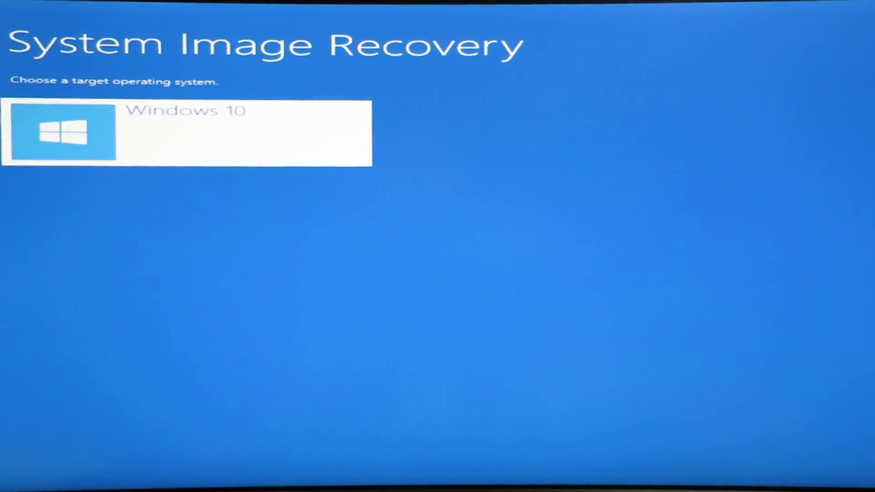
Choose Windows 10 as the target operating system to re-image.
{"action": "left_click", "coordinate": [128, 131]}
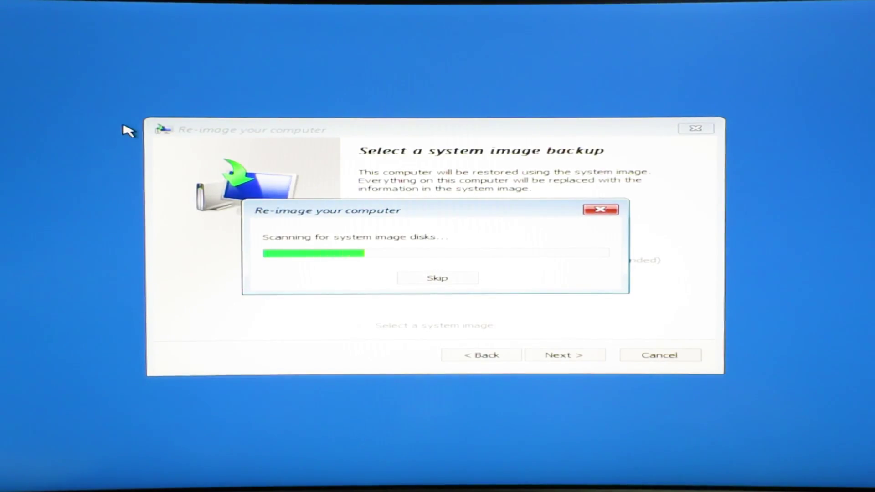